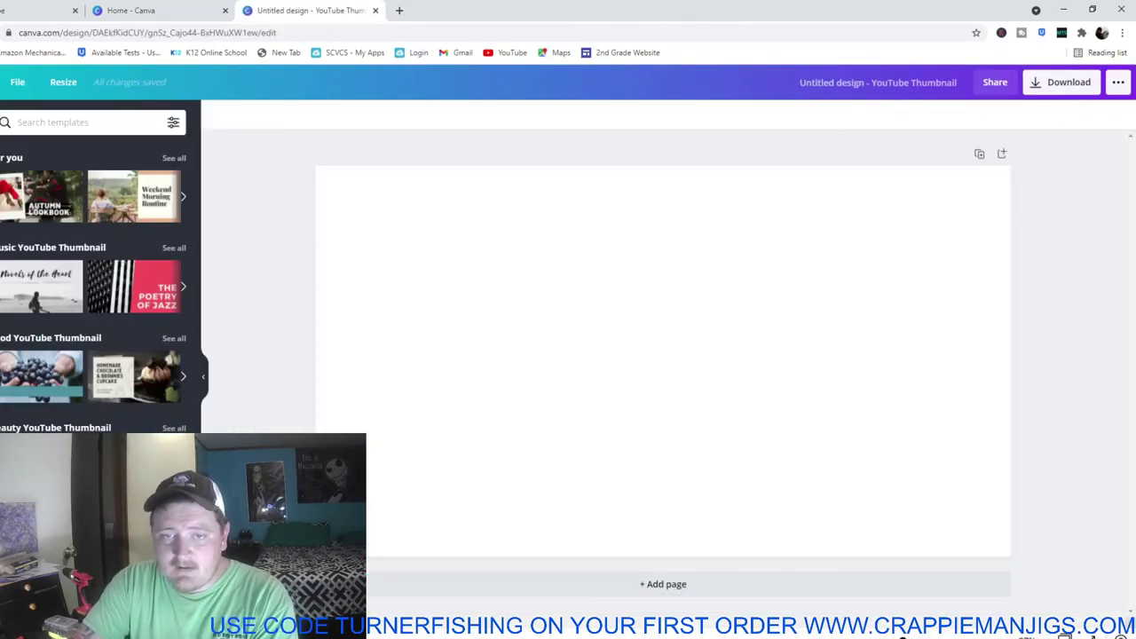
Step: Place the uploaded dock and pontoon boat photo on the thumbnail canvas and enlarge it to cover the whole page
left_click(2, 231)
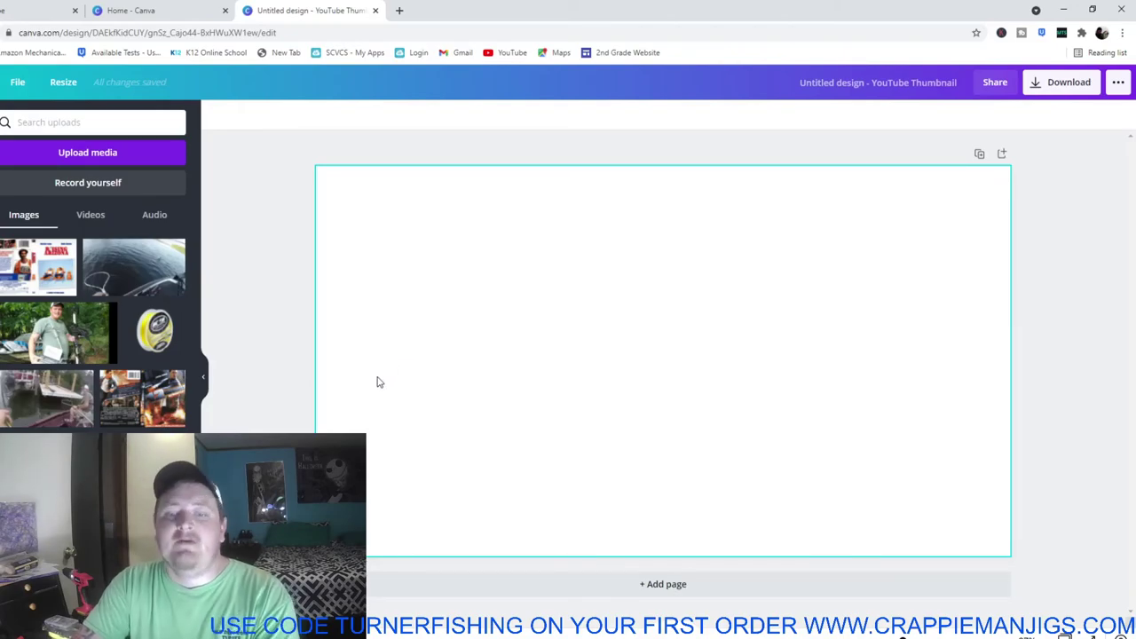
left_click(60, 391)
left_click_drag(408, 225, 316, 165)
left_click_drag(917, 509, 1126, 619)
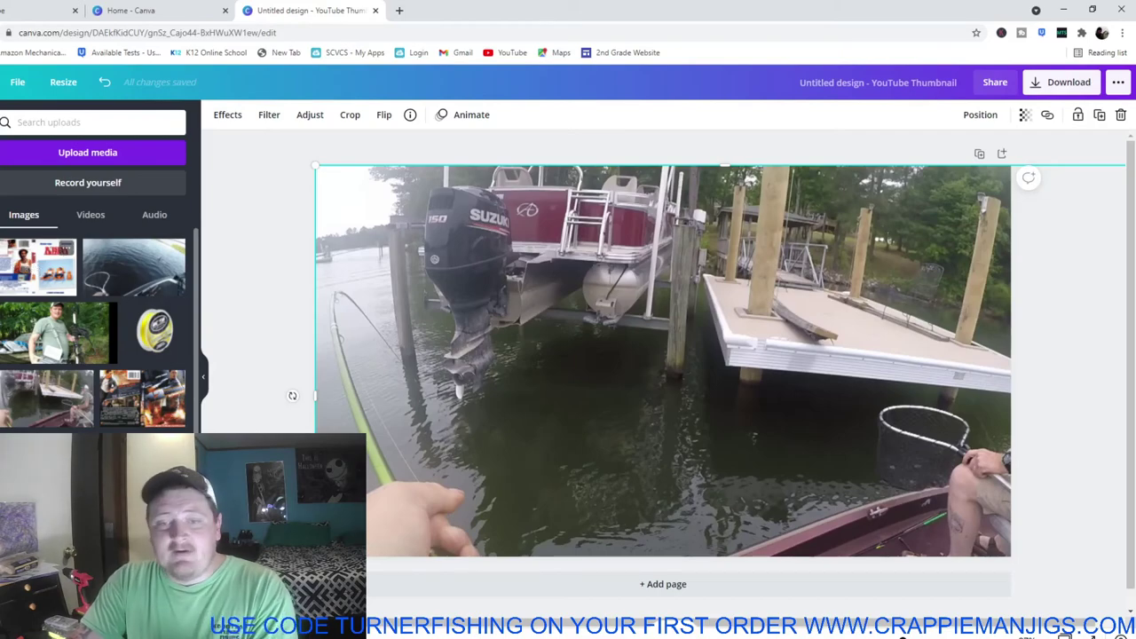
Step: Add a heading over the photo reading "add text"
left_click(0, 257)
left_click(71, 181)
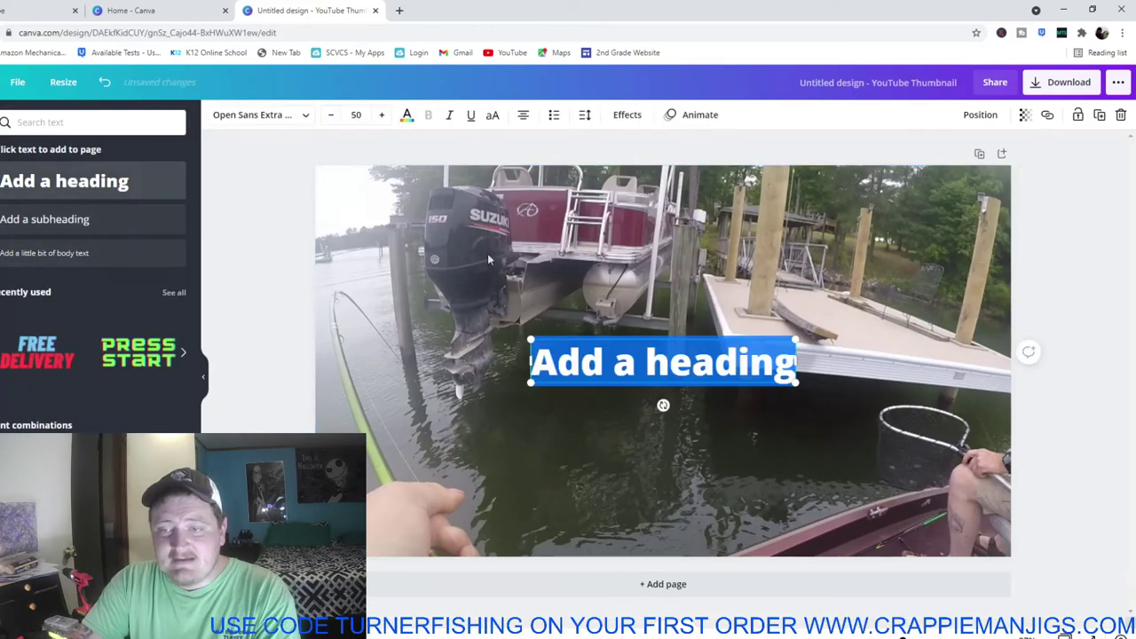
type("a")
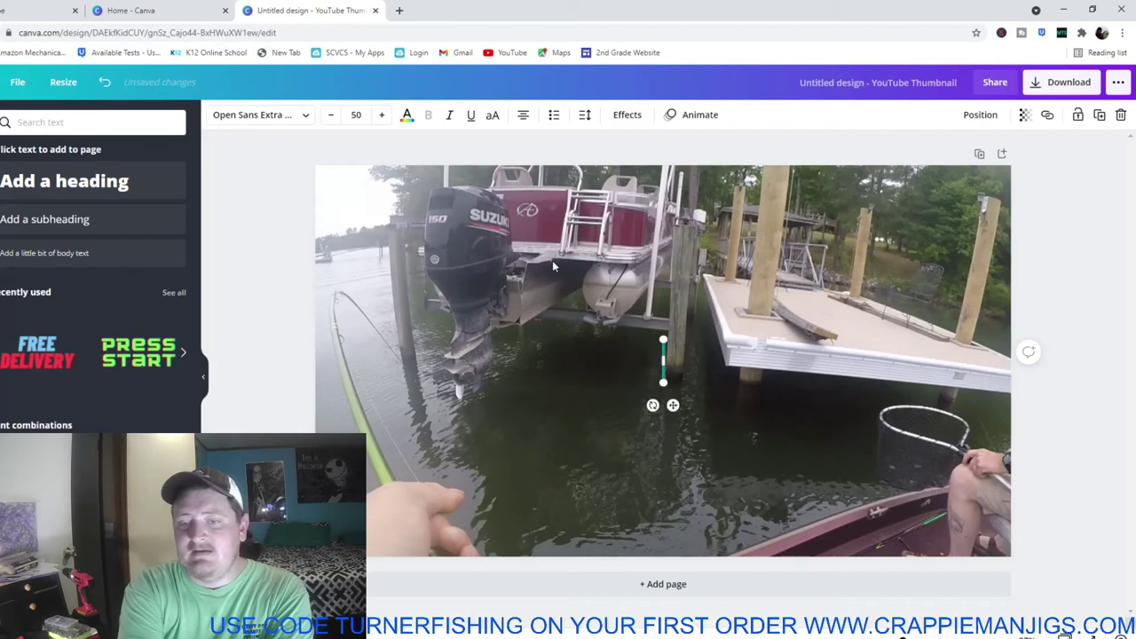
type("dd text")
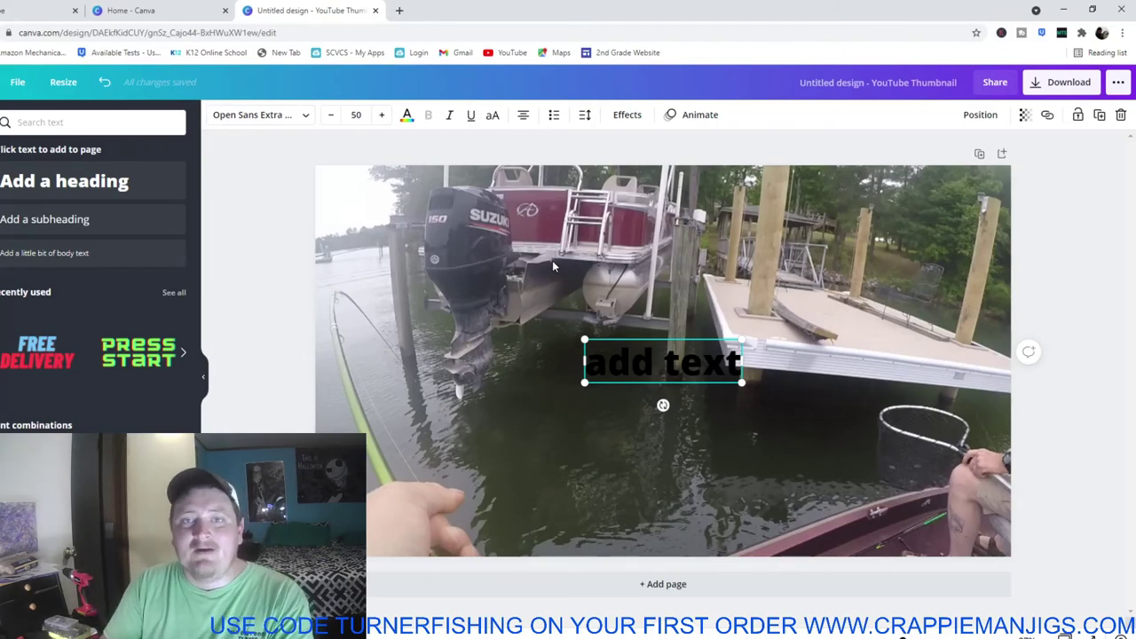
Step: Switch to YouTube and start uploading the video file bigbasstour2021lakemurray.mp4
left_click(53, 9)
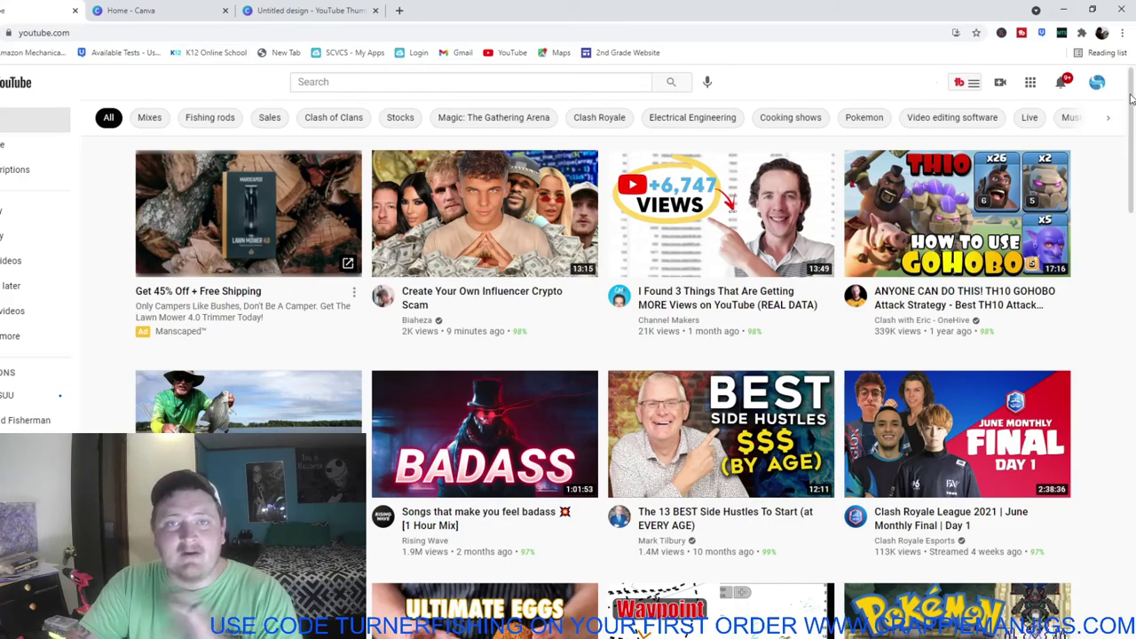
left_click(1000, 86)
left_click(1030, 113)
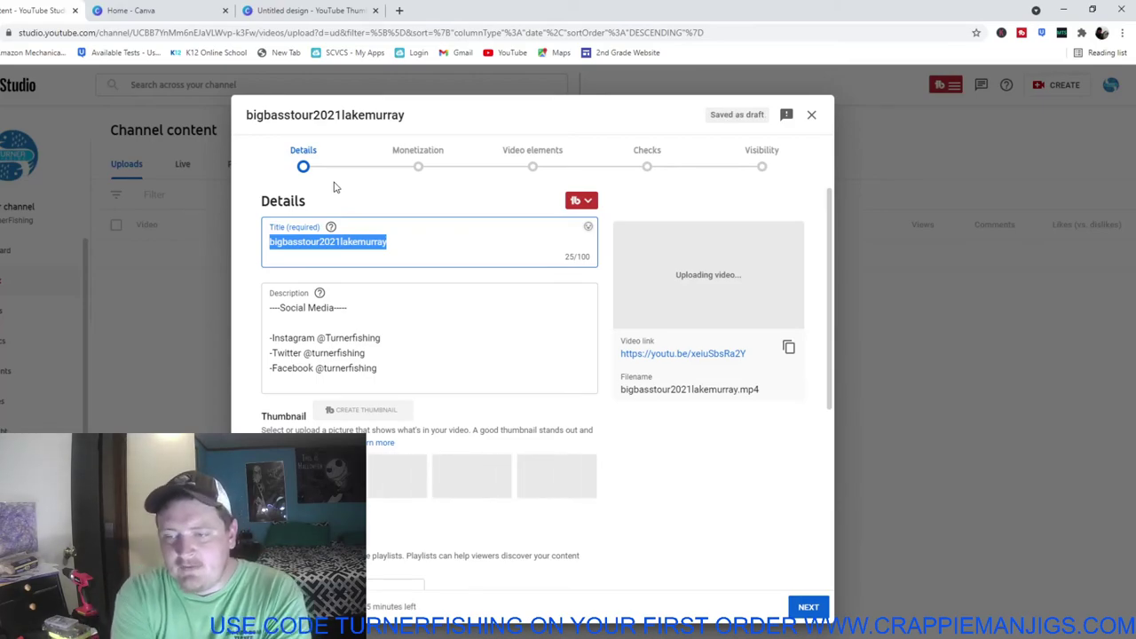
Step: Replace the default video title with "catching catfishing on santee"
type("catching cat f=")
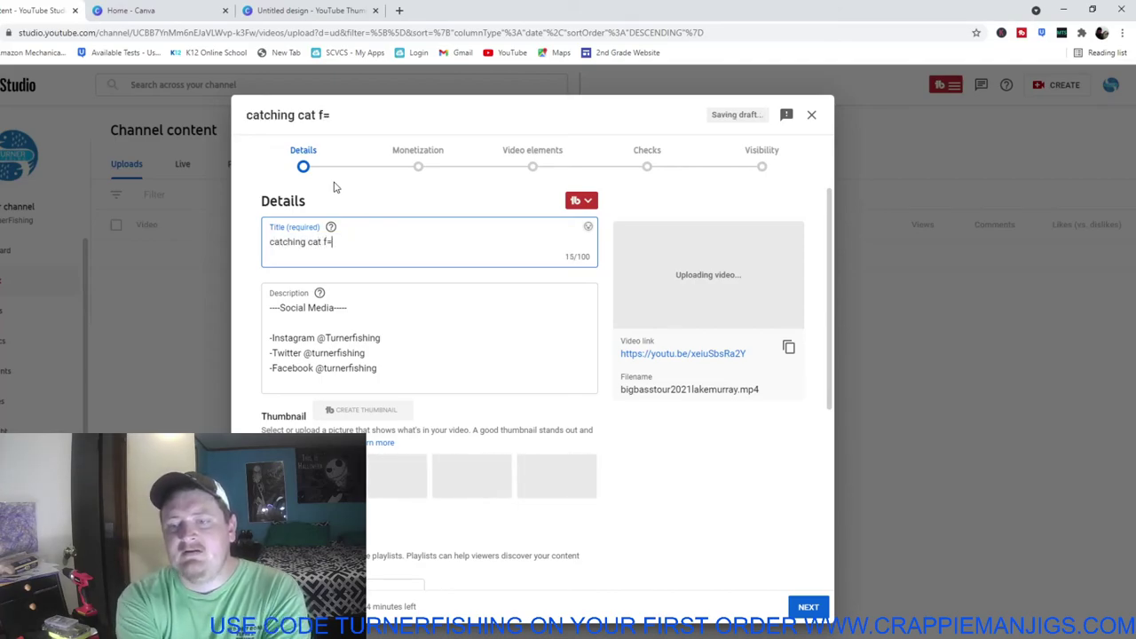
key("BackSpace")
key("BackSpace")
type("fishing on santee")
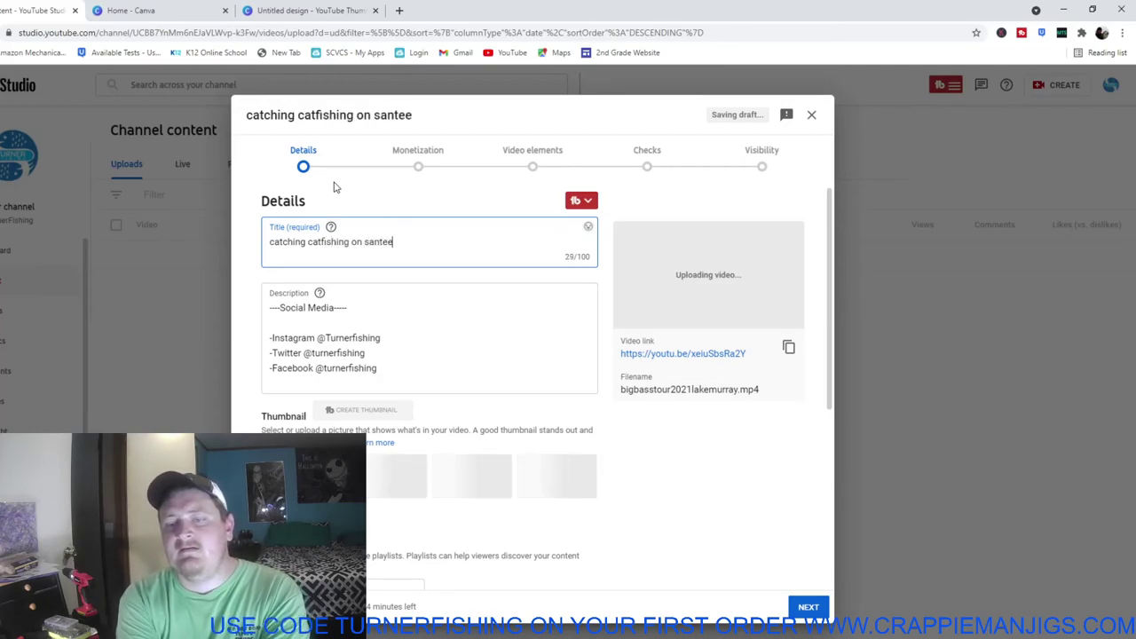
Step: Delete the whole "catching catfishing on santee" title from the video details
key("BackSpace")
key("BackSpace")
key("BackSpace")
key("BackSpace")
key("BackSpace")
key("BackSpace")
key("BackSpace")
key("BackSpace")
key("BackSpace")
key("BackSpace")
key("BackSpace")
key("BackSpace")
key("BackSpace")
key("BackSpace")
key("BackSpace")
key("BackSpace")
key("BackSpace")
key("BackSpace")
key("BackSpace")
key("BackSpace")
key("BackSpace")
key("BackSpace")
key("BackSpace")
key("BackSpace")
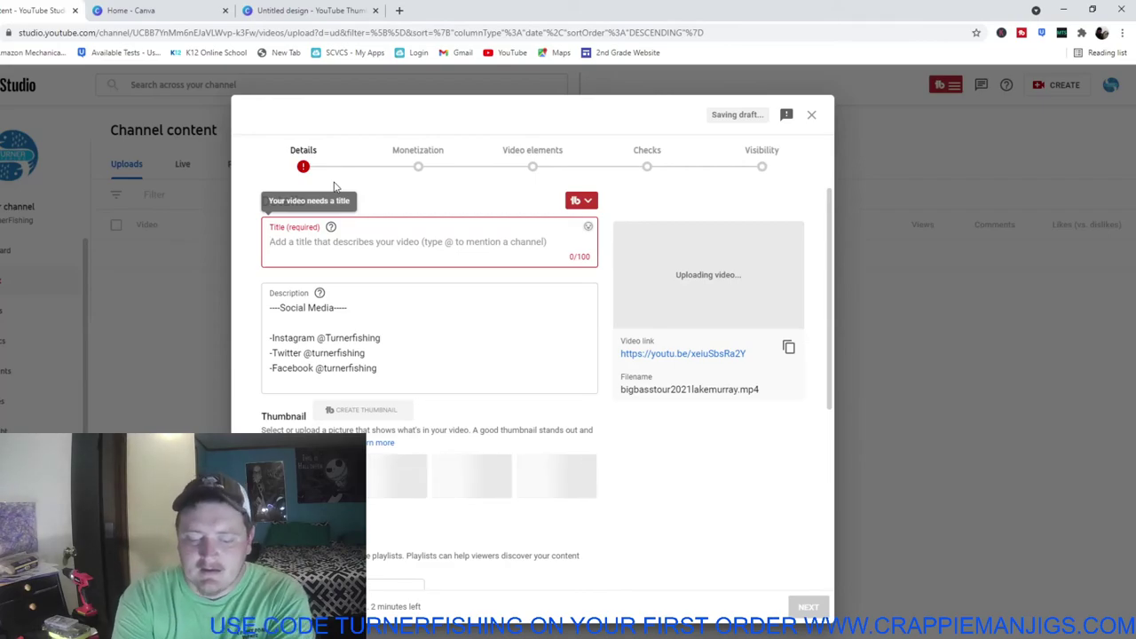
Step: Enter the video title "Catching Huge Catfishing with cutbait on lake murra"
type("Catching Huge c")
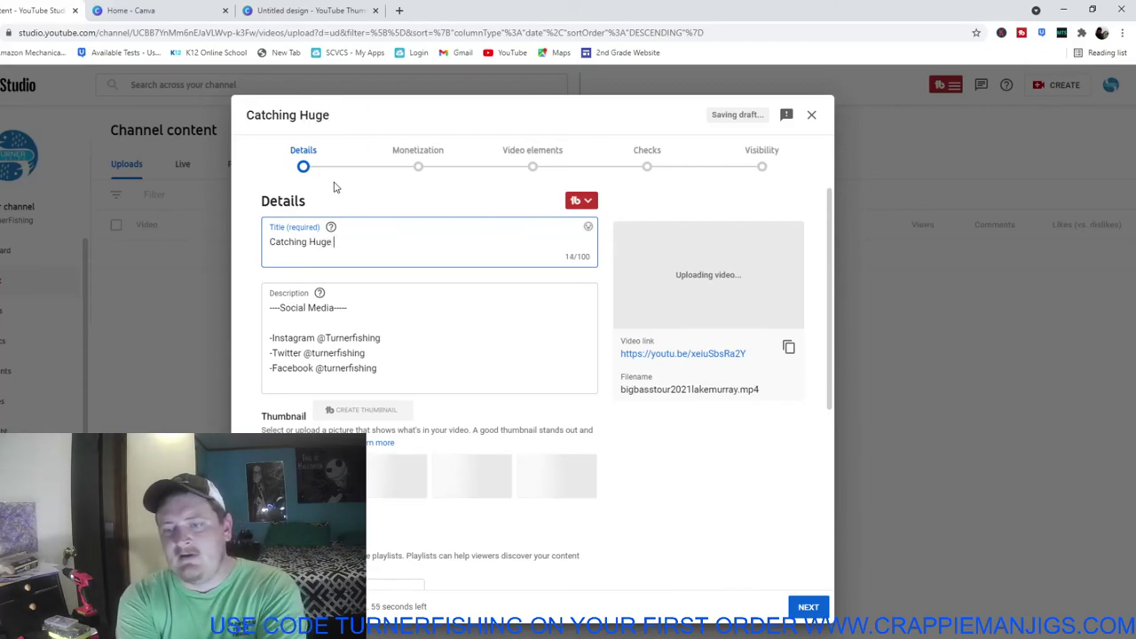
key("BackSpace")
type("/ca")
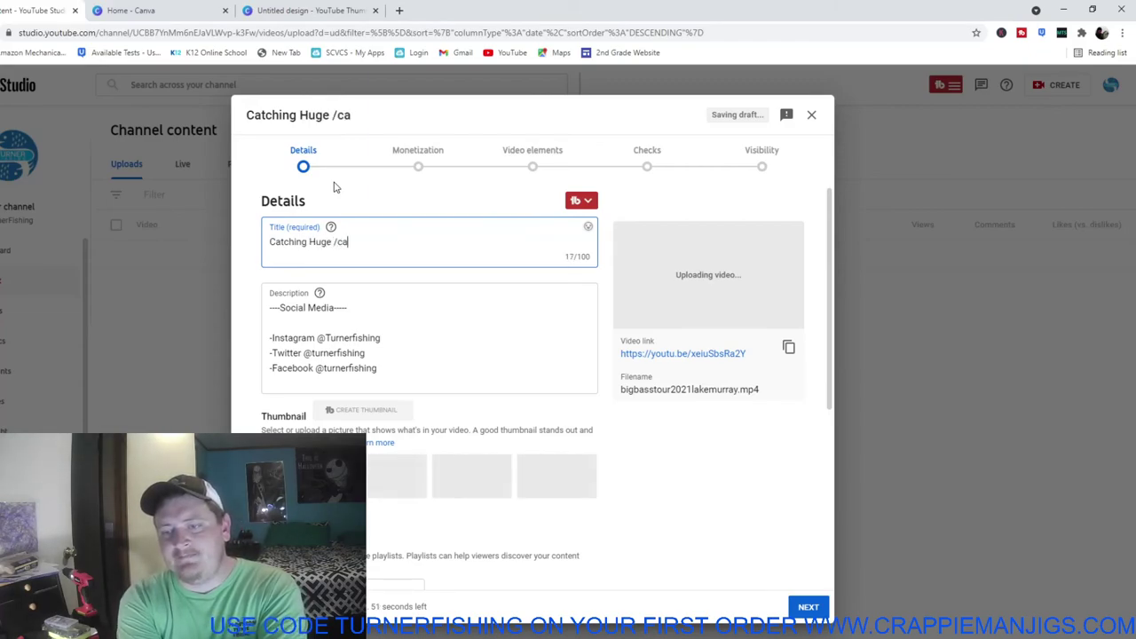
key("BackSpace")
key("BackSpace")
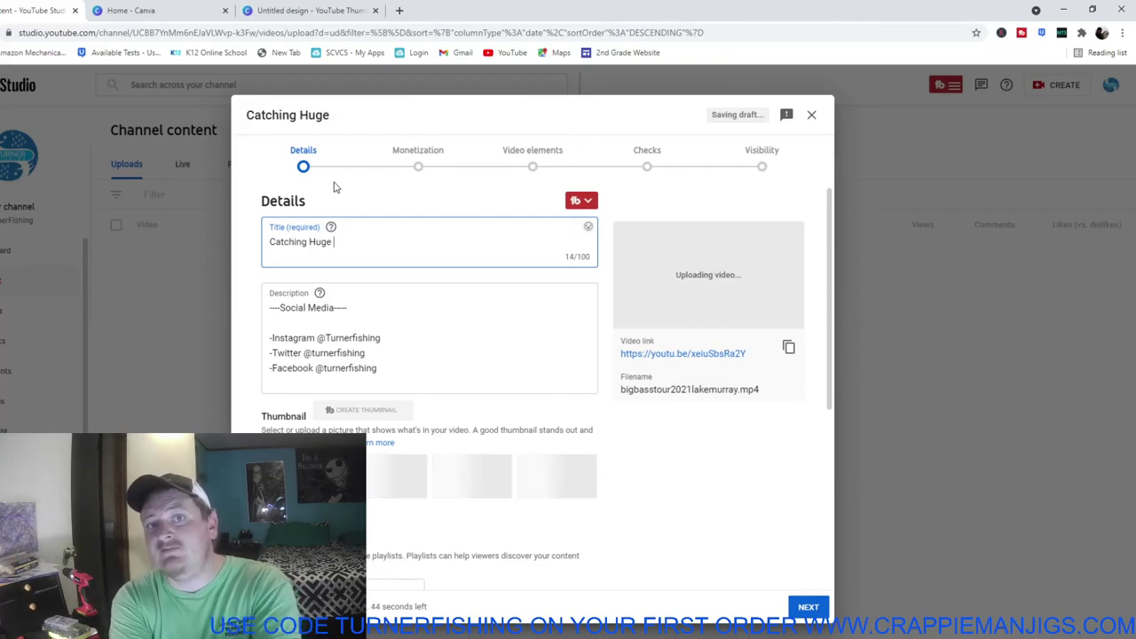
type("Catfishing wti=")
key("BackSpace")
key("BackSpace")
key("BackSpace")
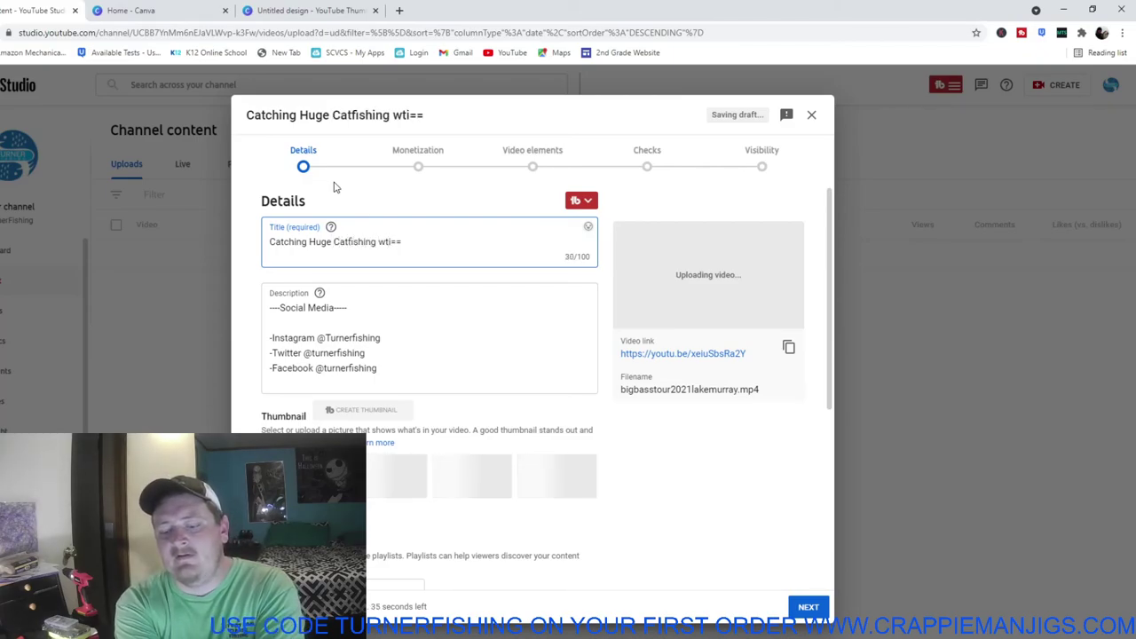
type("ith ")
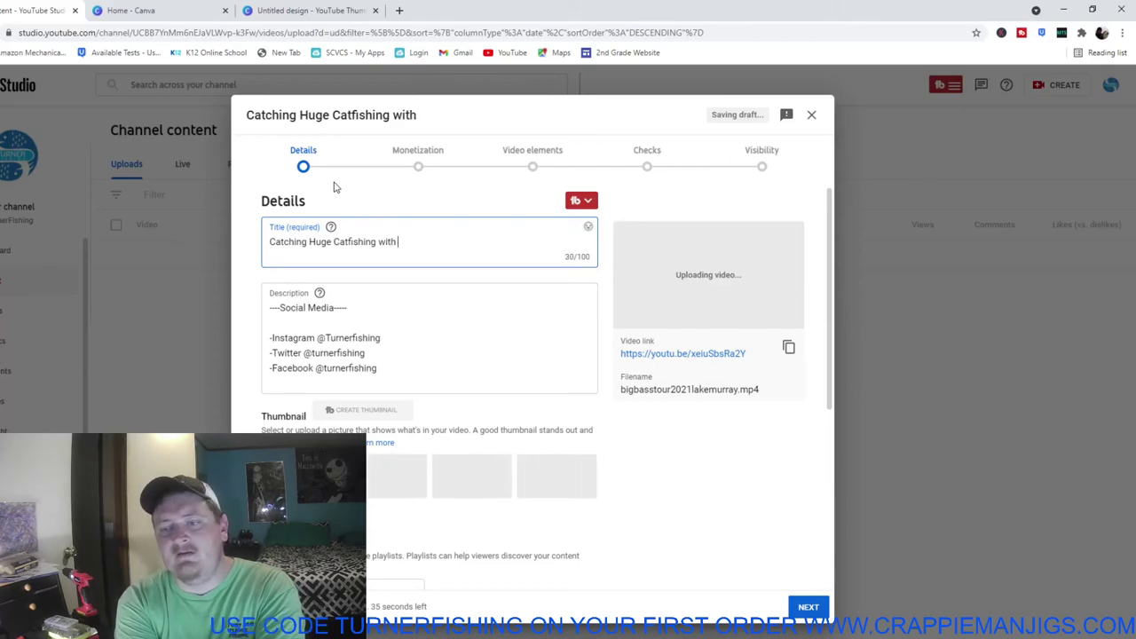
type("cutbait ")
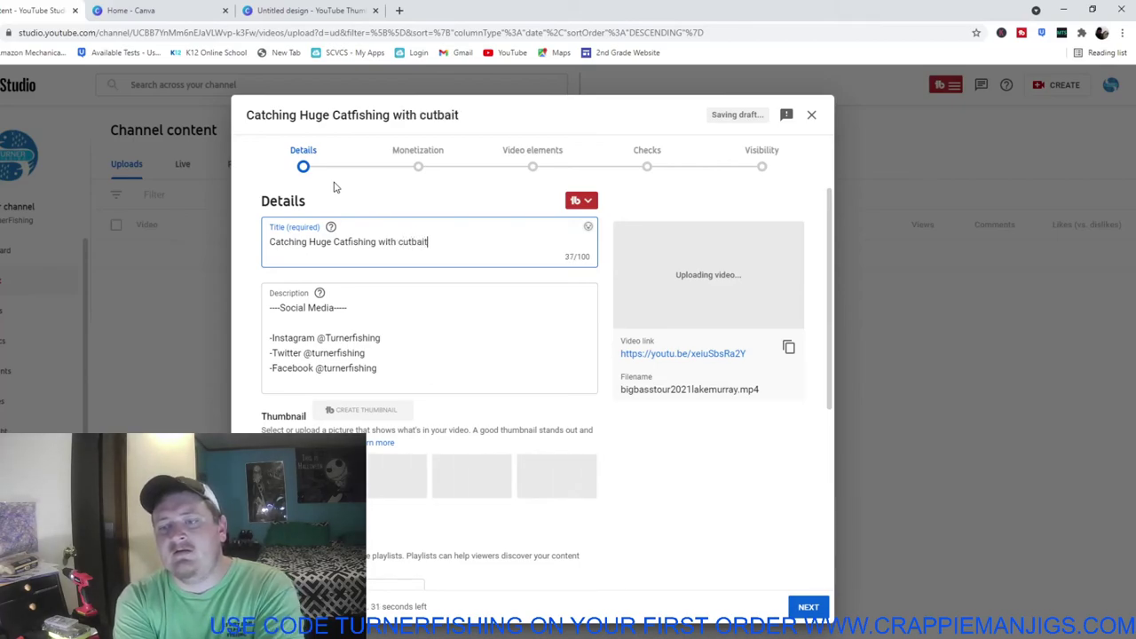
type("on ")
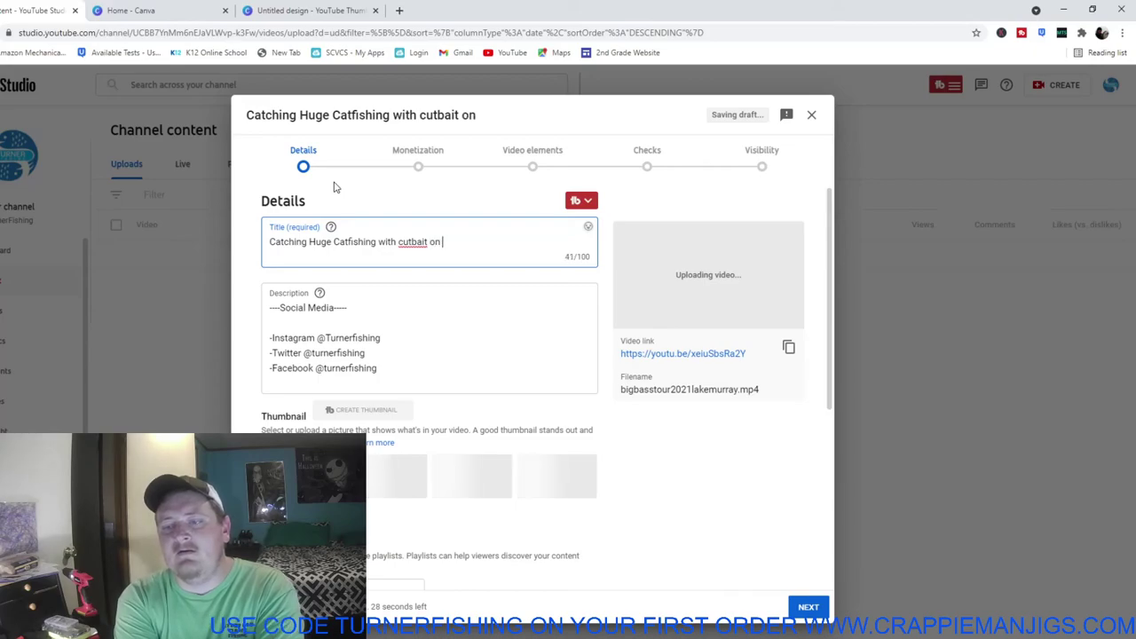
type("lake murra")
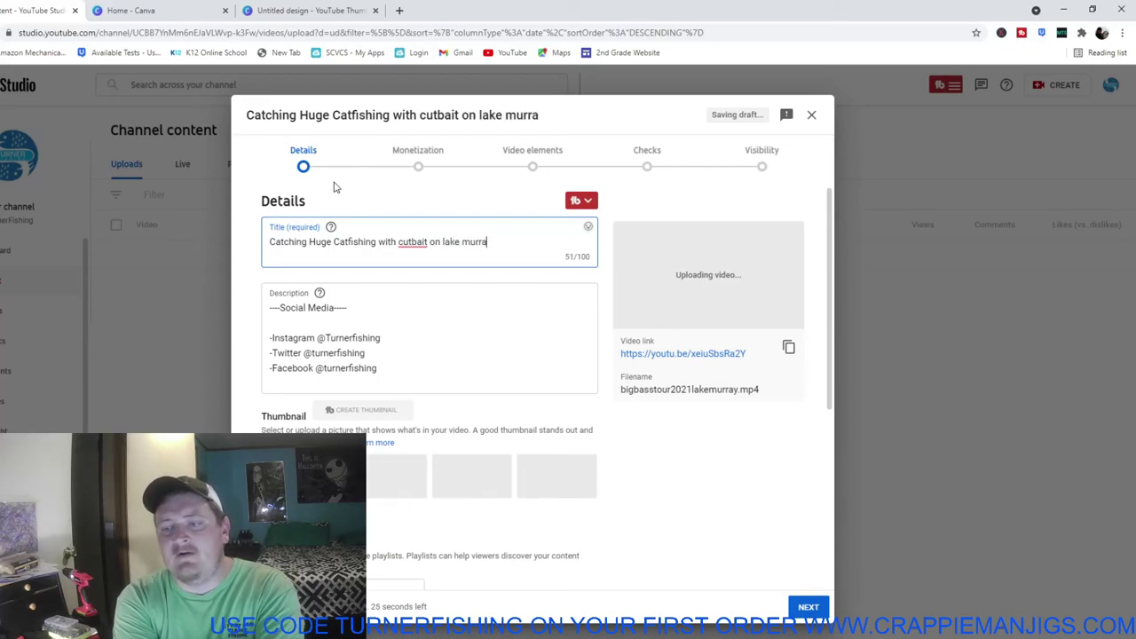
Step: Erase the cutbait catfishing title so that the video's title field is empty
key("BackSpace")
key("BackSpace")
key("BackSpace")
key("BackSpace")
key("BackSpace")
key("BackSpace")
key("BackSpace")
key("BackSpace")
key("BackSpace")
key("BackSpace")
key("BackSpace")
key("BackSpace")
key("BackSpace")
key("BackSpace")
key("BackSpace")
key("BackSpace")
key("BackSpace")
key("BackSpace")
key("BackSpace")
key("BackSpace")
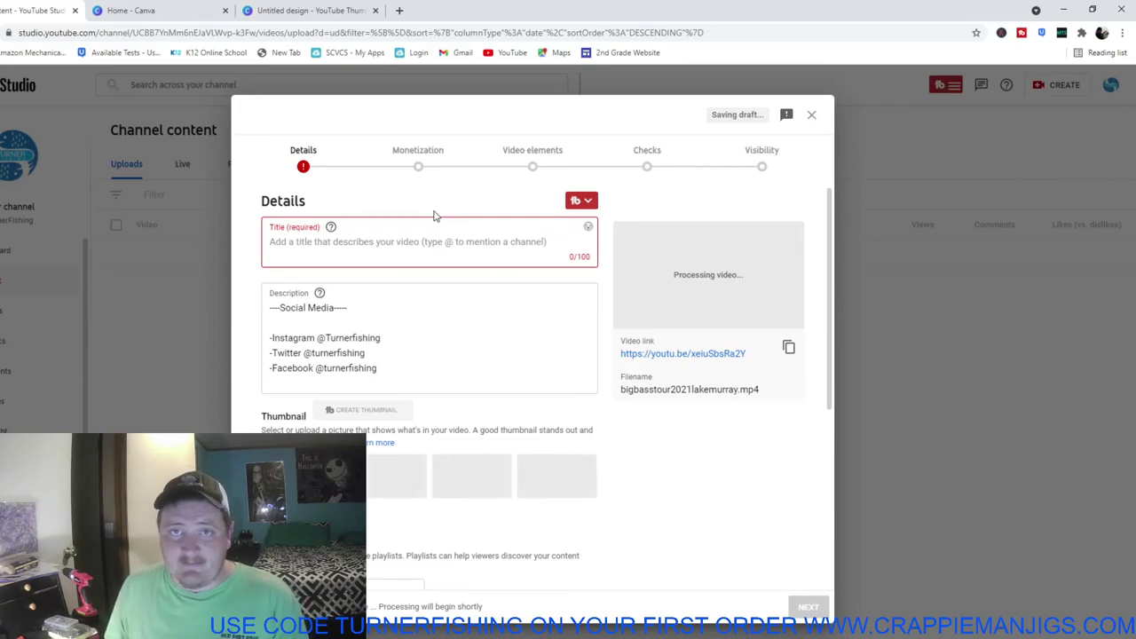
Step: Clear all the social media text from the video description
left_click(392, 355)
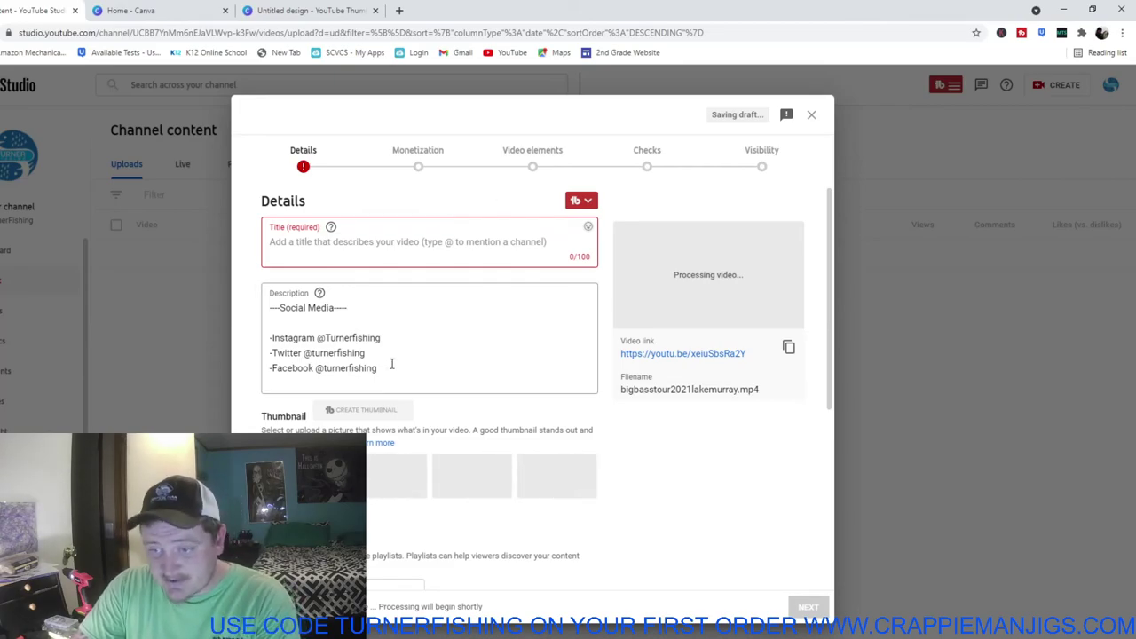
key("ctrl+a")
key("BackSpace")
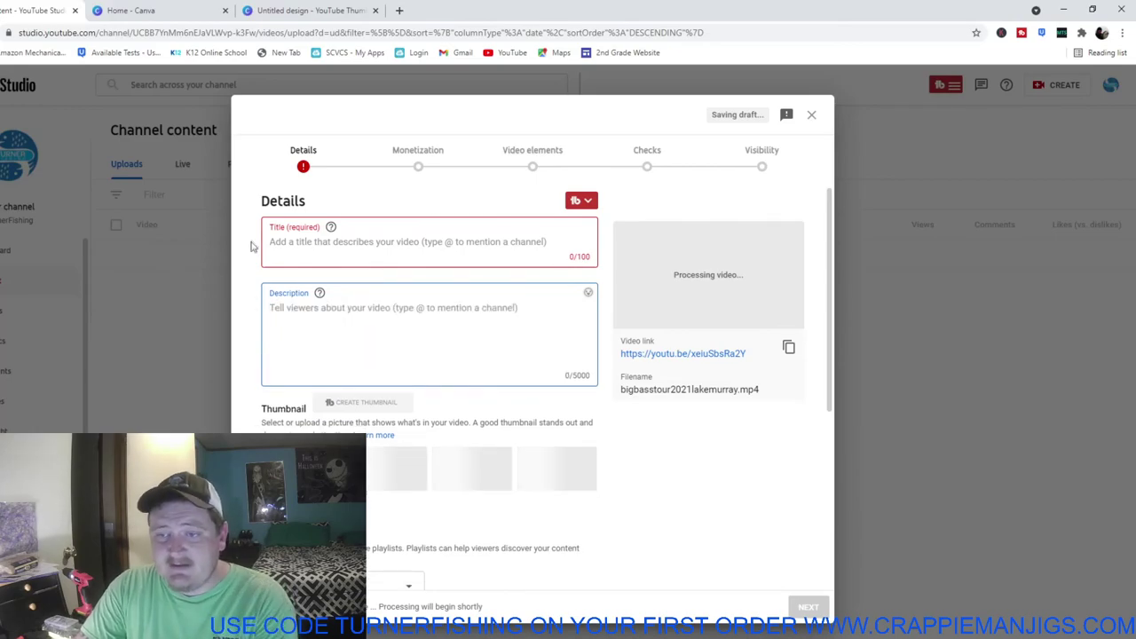
Step: Review the upload's detail settings, including title, description, thumbnail, playlists, audience, automatic chapters, tags, license, category and comments
left_click(341, 251)
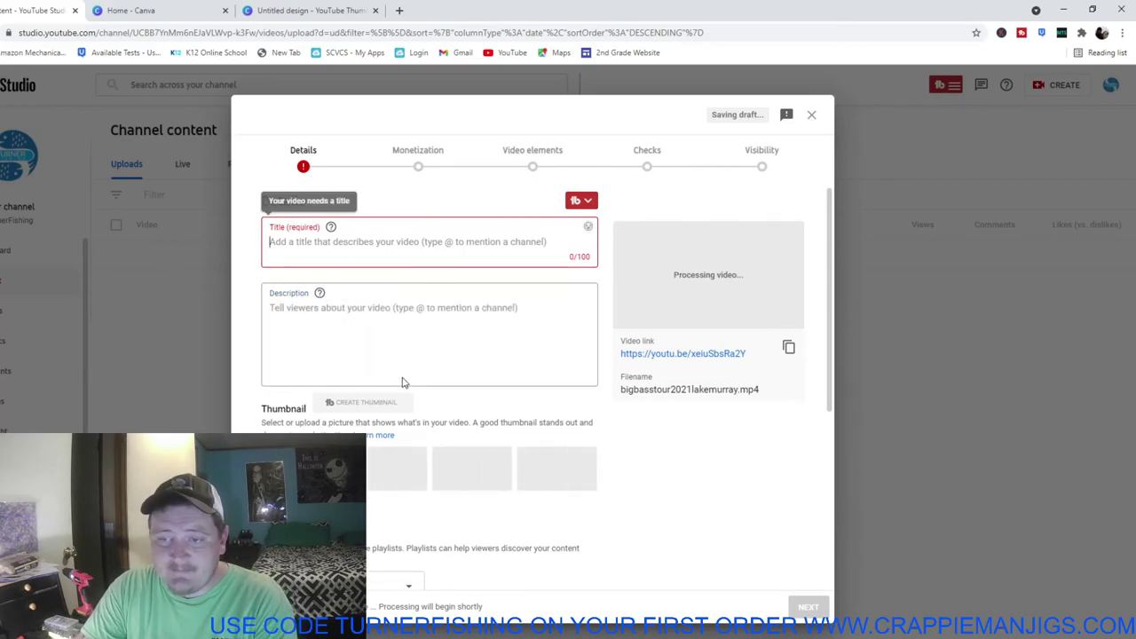
left_click(346, 314)
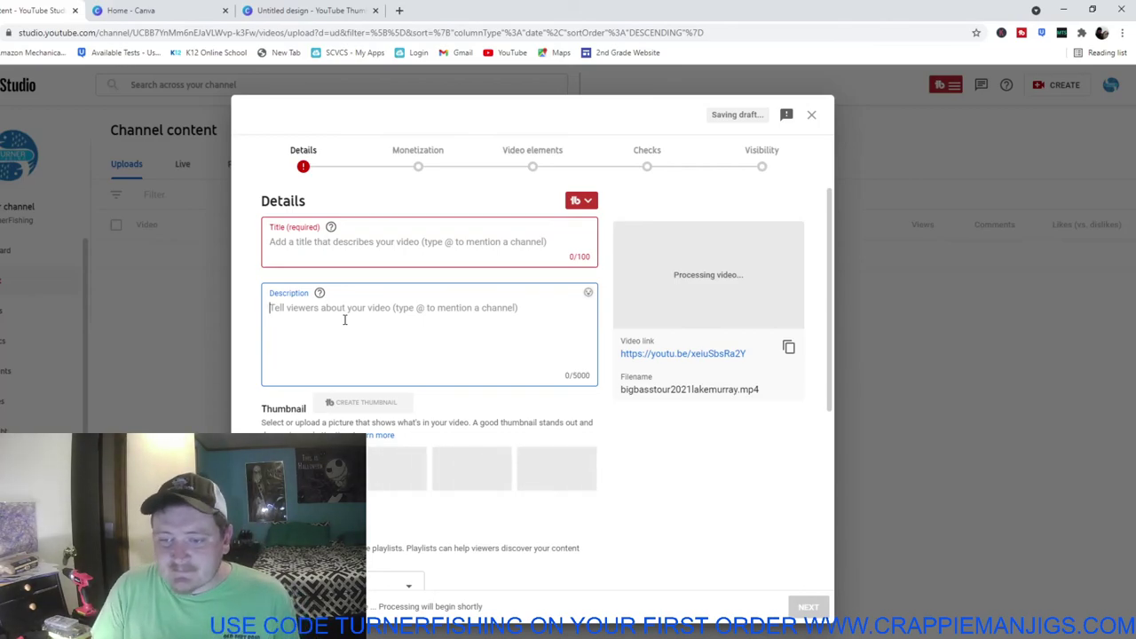
scroll(344, 320, "down", 2)
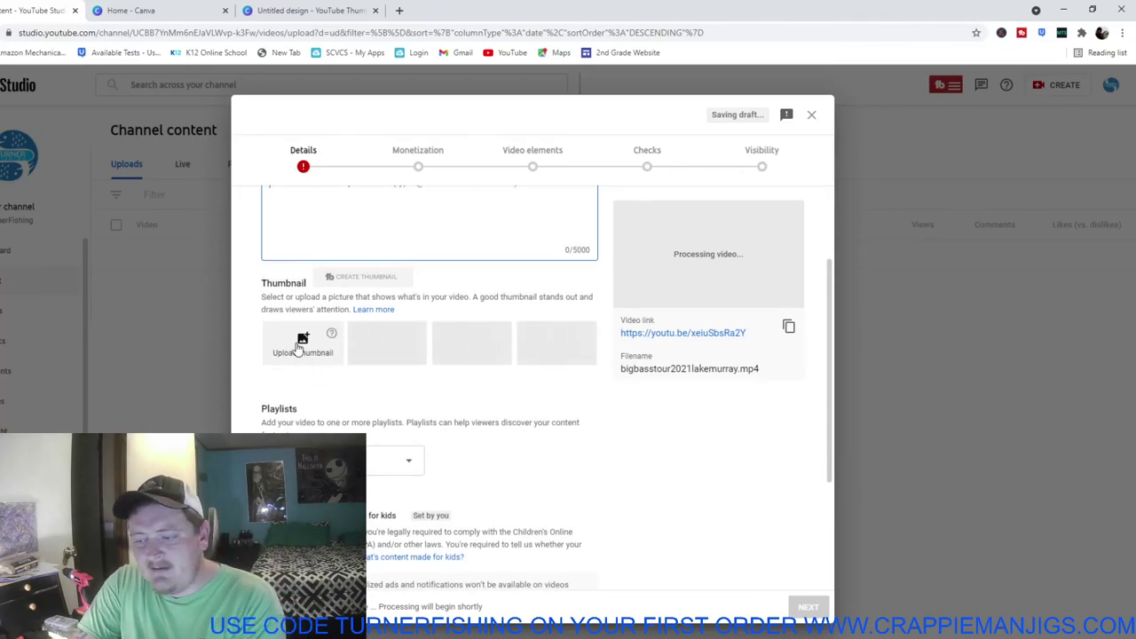
scroll(373, 415, "down", 1)
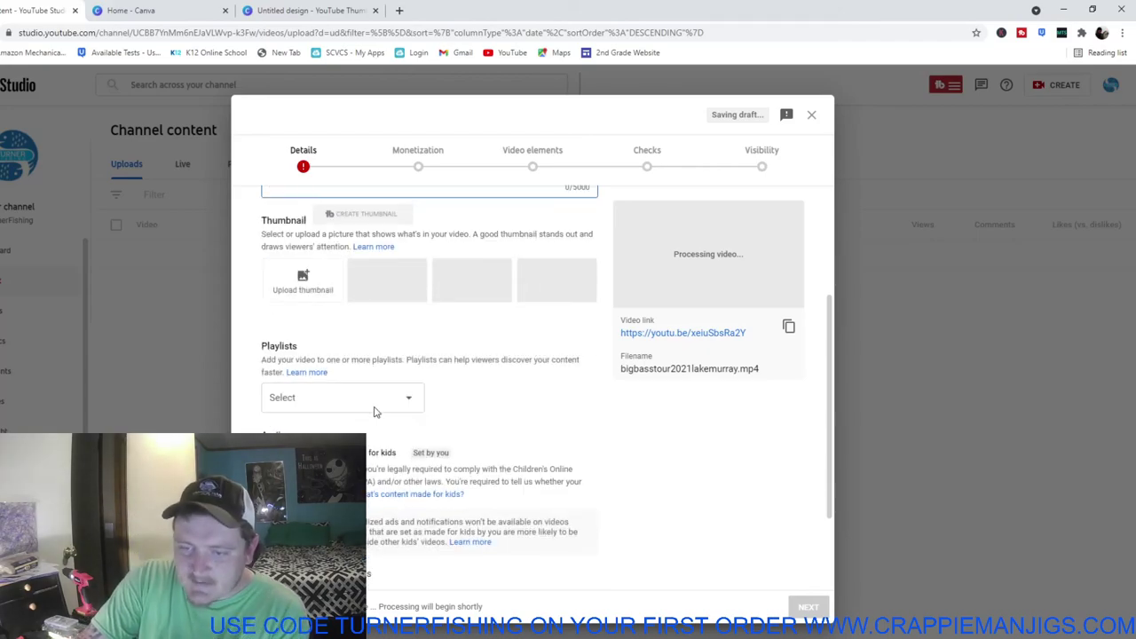
scroll(393, 406, "down", 2)
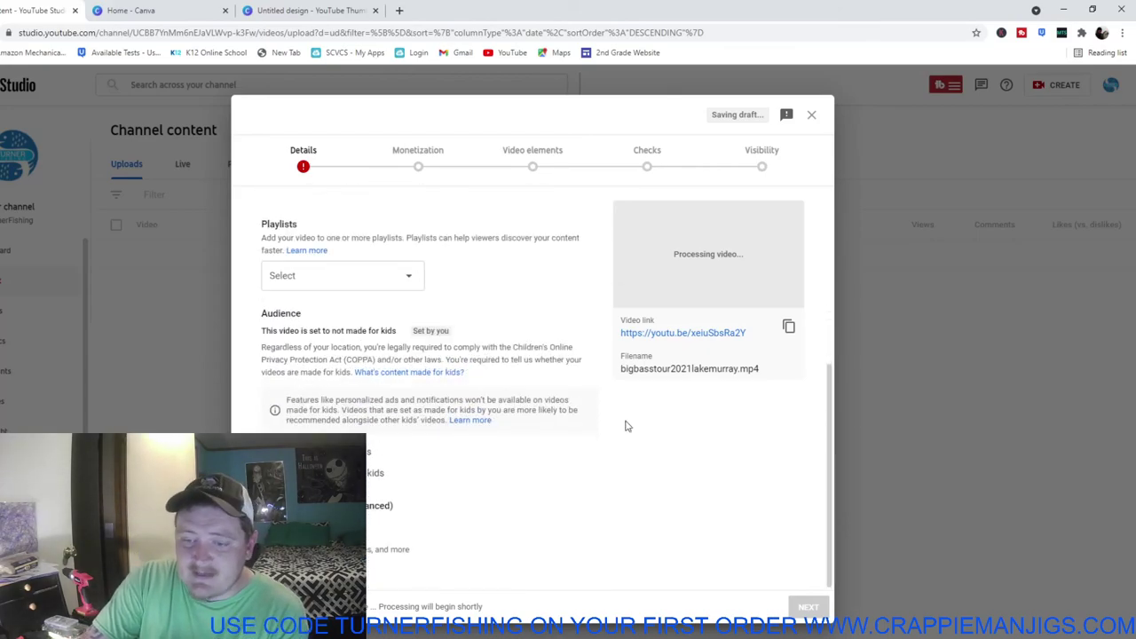
scroll(482, 530, "down", 10)
scroll(480, 530, "up", 1)
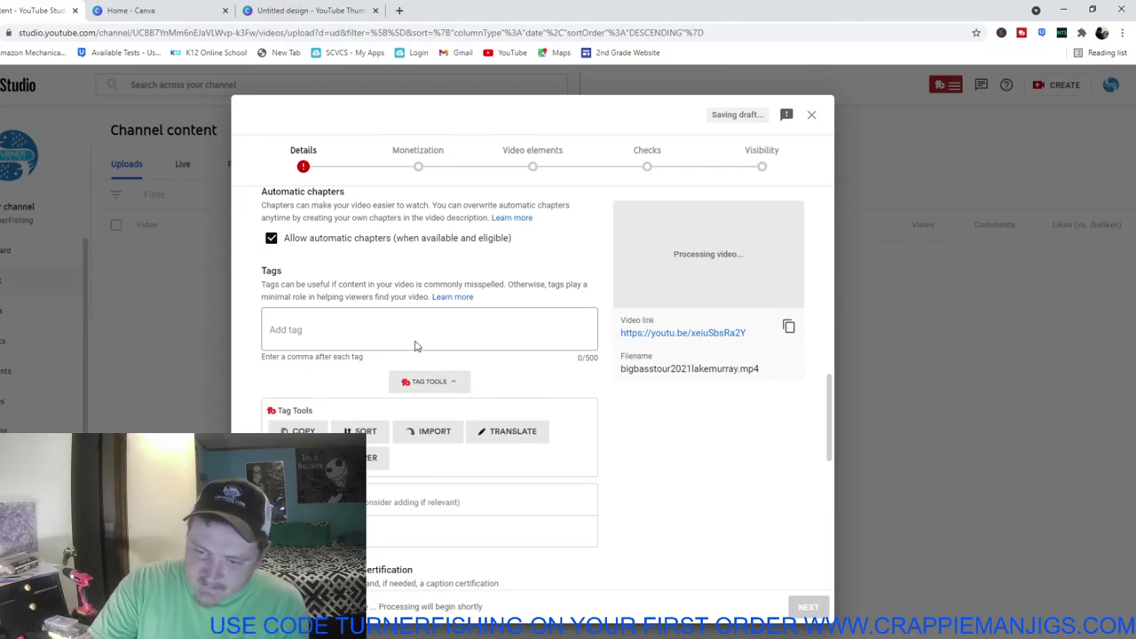
scroll(417, 346, "down", 10)
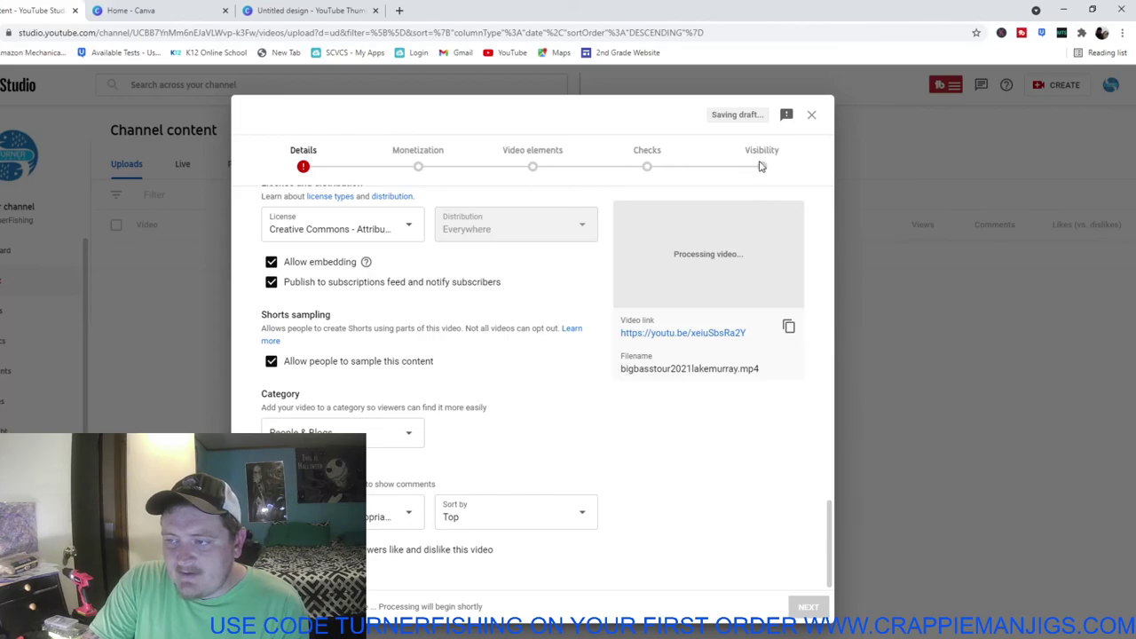
scroll(533, 475, "up", 5)
scroll(530, 473, "up", 3)
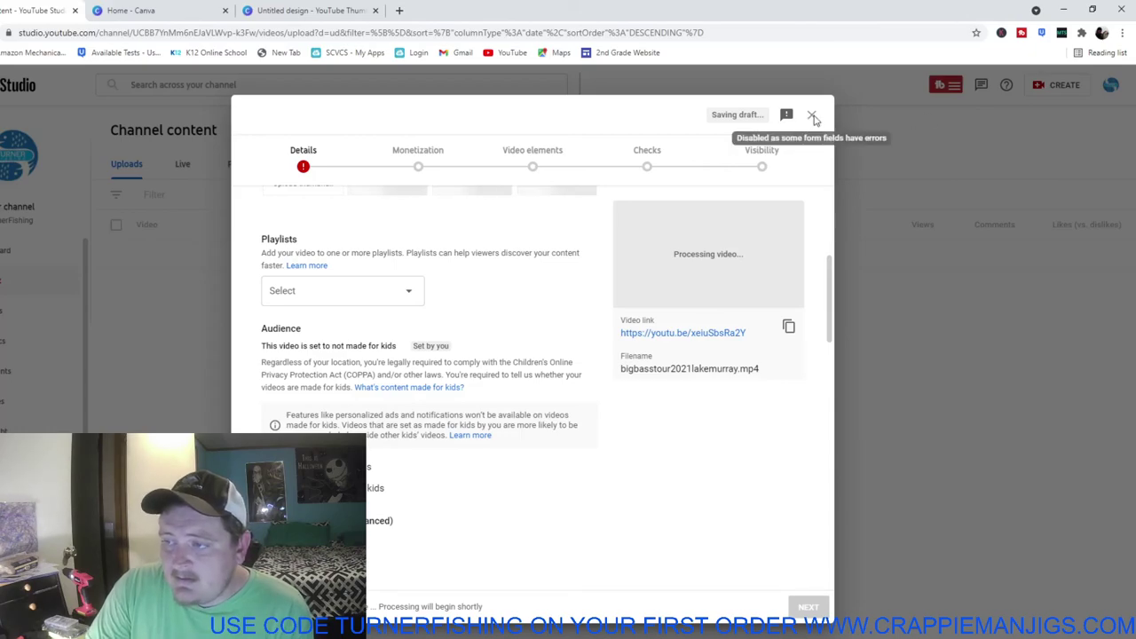
scroll(367, 218, "up", 4)
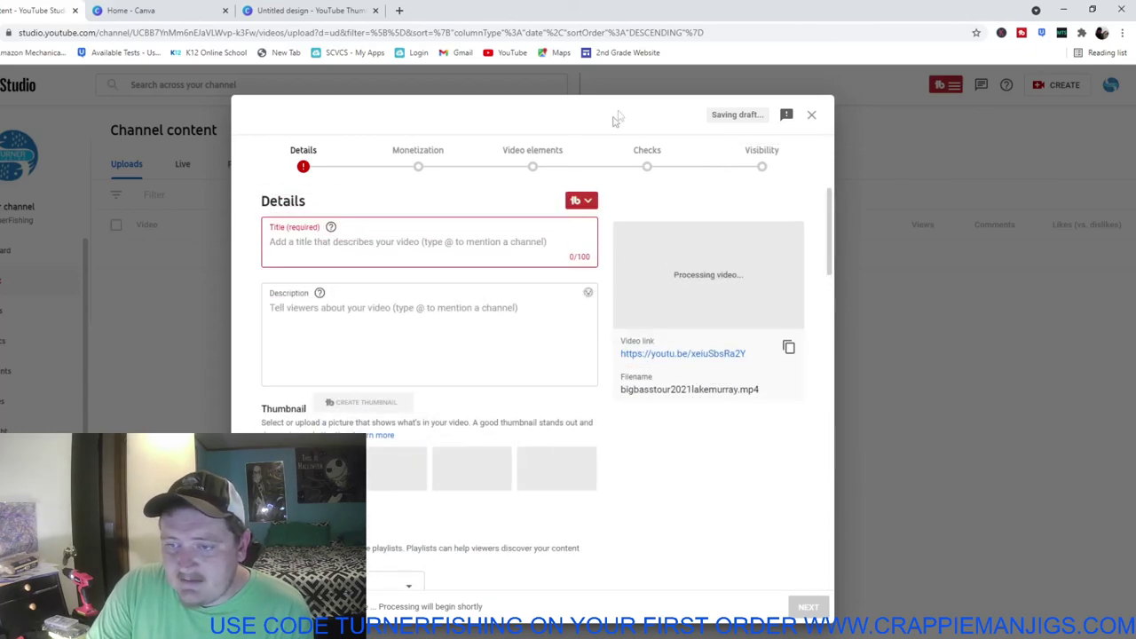